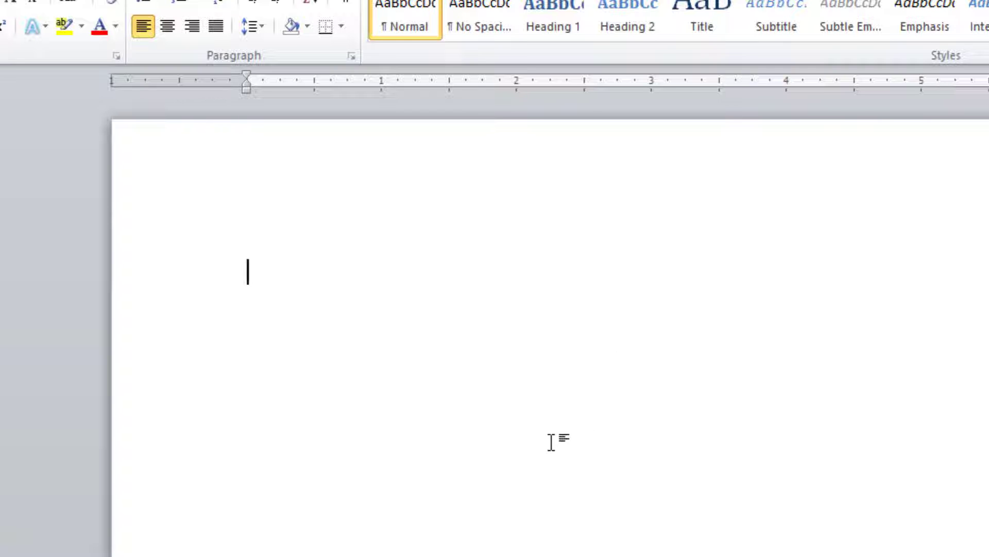
Enter the number 5000 in the blank document and enclose it in field code braces, leaving out the paragraph mark.
type("5000")
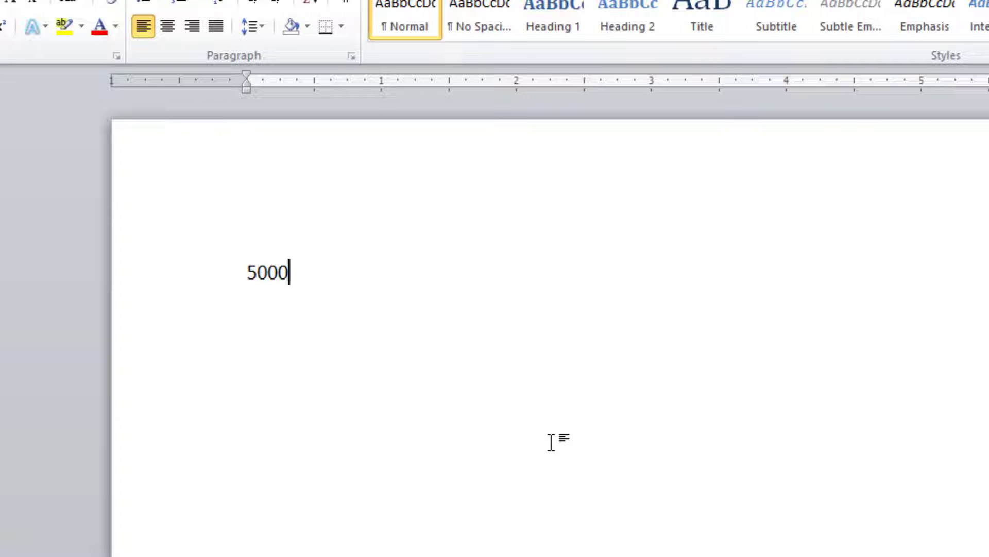
left_click_drag(219, 281, 289, 280)
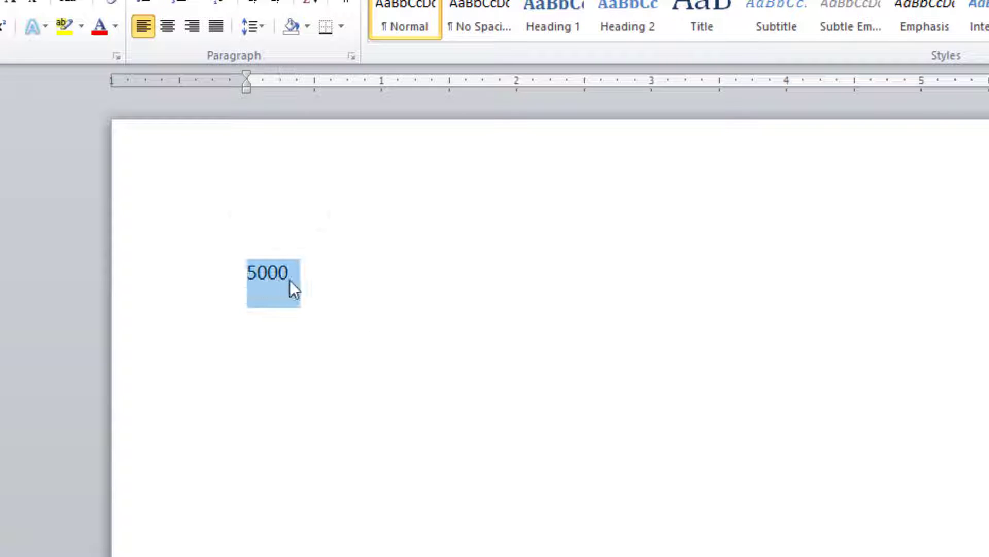
key("shift+Left")
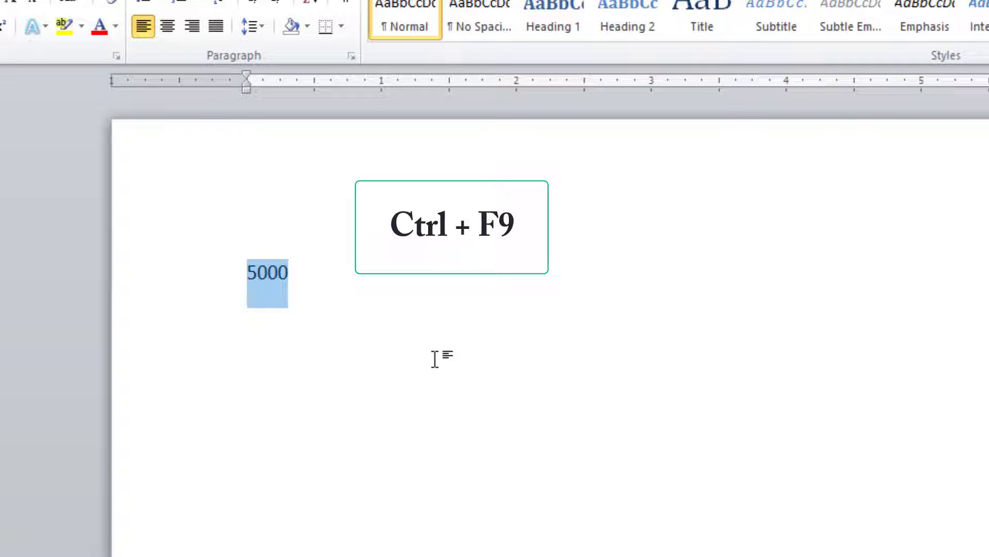
key("ctrl+F9")
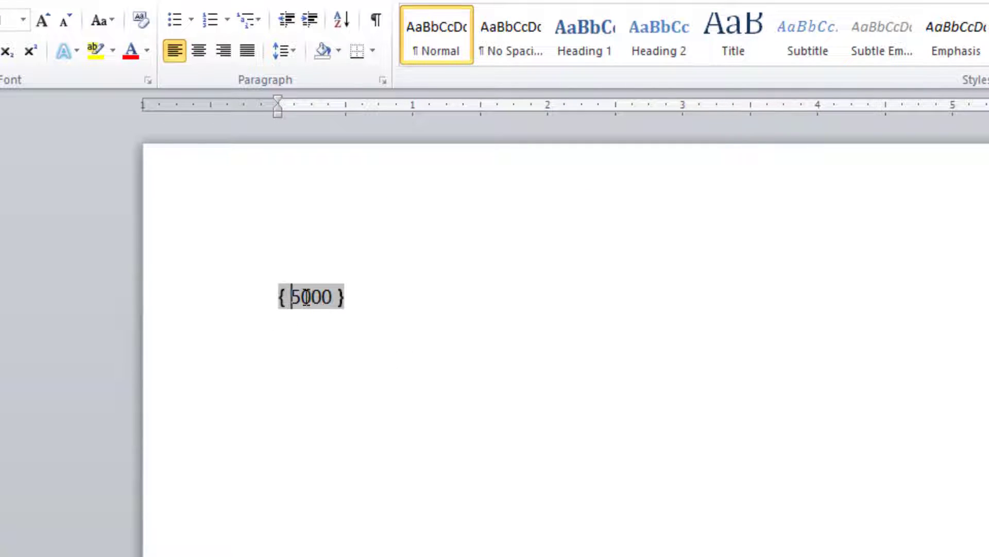
Complete the field code around 5000 so it reads =5000\* cardtext.
left_click(292, 297)
type("=")
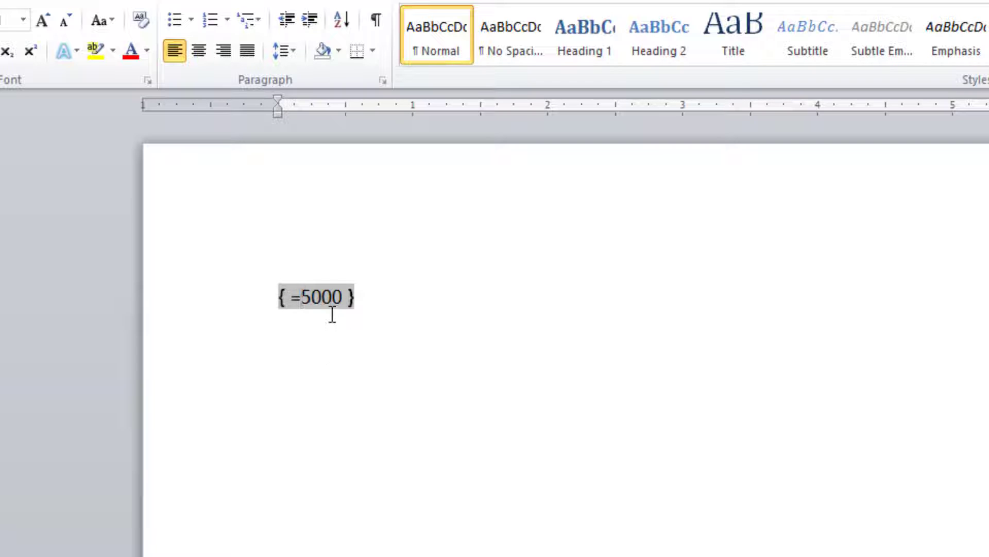
left_click(344, 299)
type("\\* ")
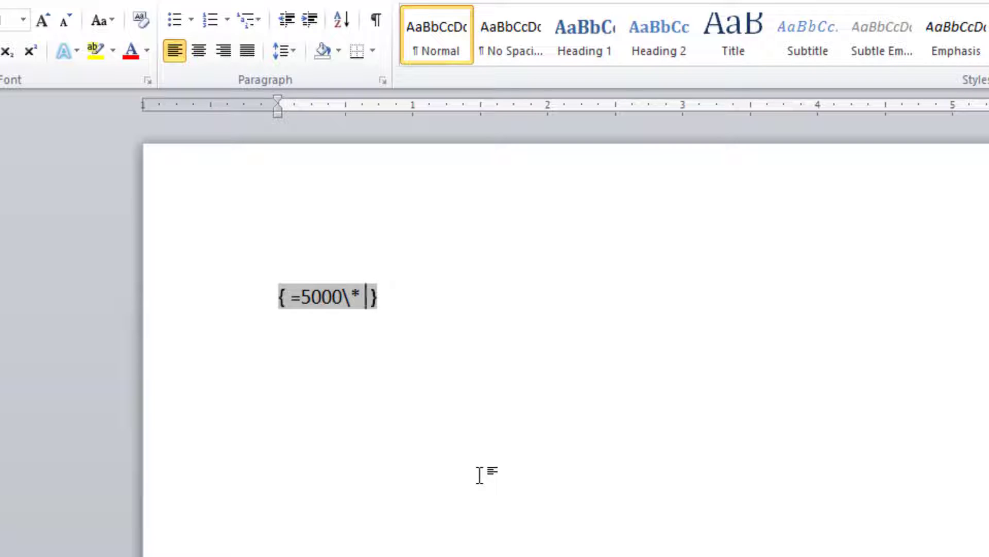
type("ca ")
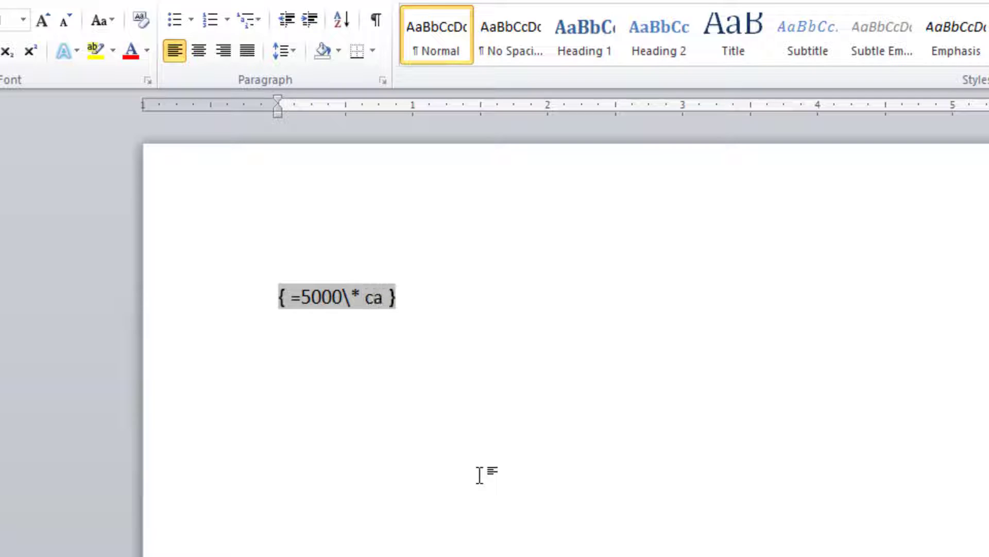
type("rdte")
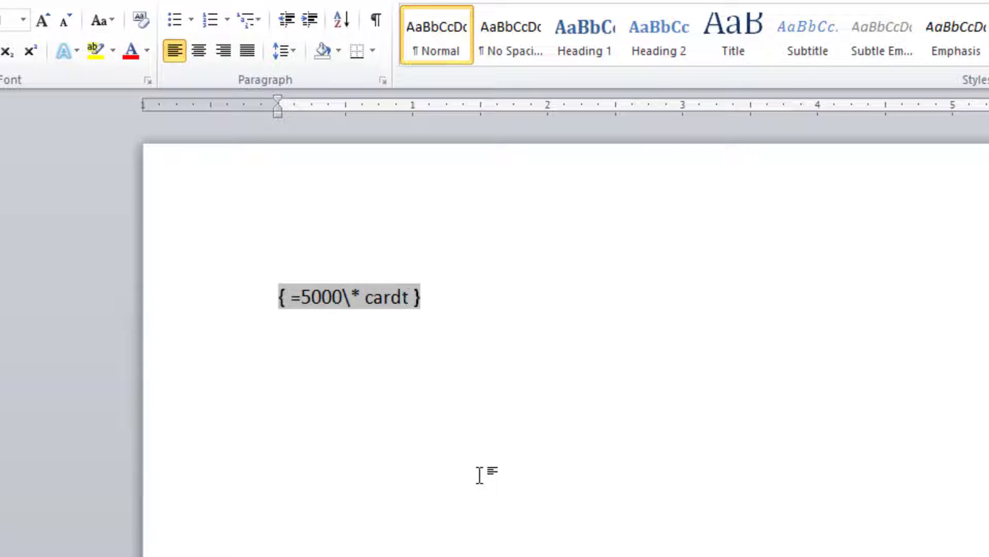
type("xt")
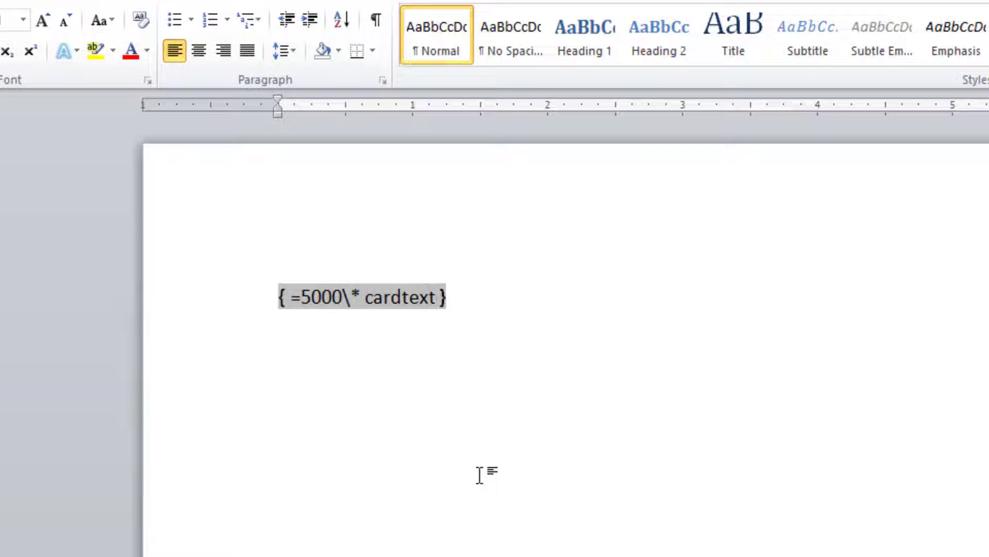
Update the =5000\* cardtext field to convert the number to words, and deselect it.
left_click(372, 299)
right_click(372, 299)
left_click(448, 415)
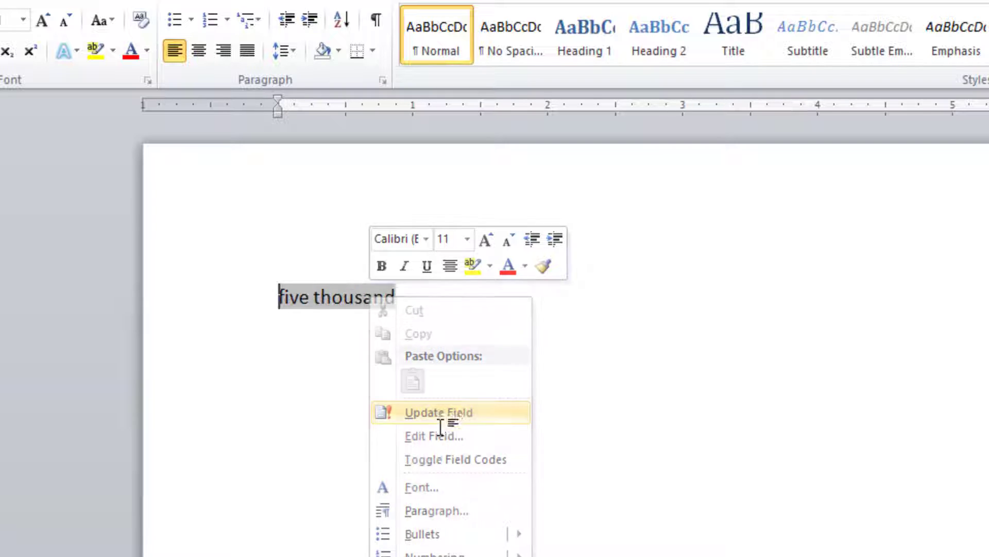
left_click(427, 291)
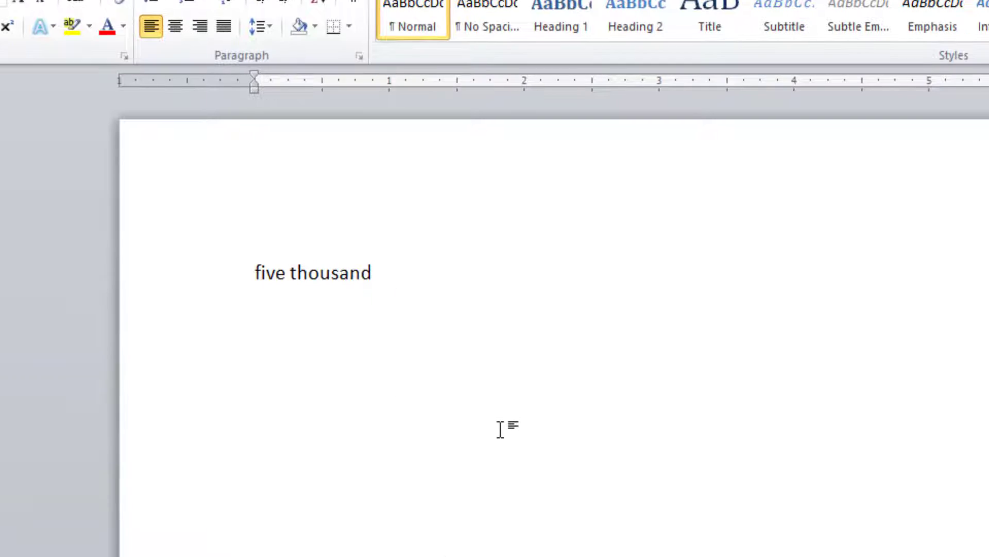
Add the number 58920 on a new line and enclose only the number in field code braces.
key("Return")
type("5892")
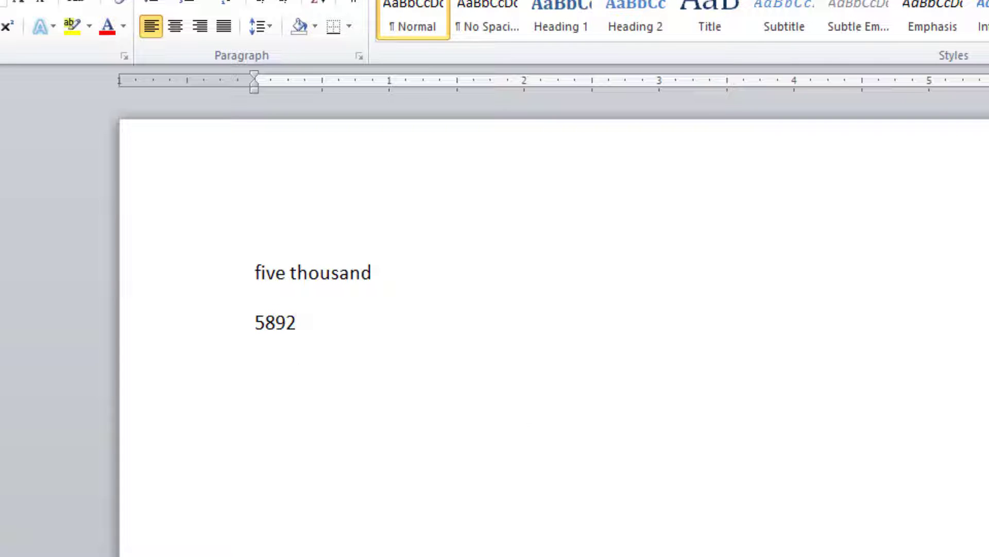
type("0")
triple_click(291, 322)
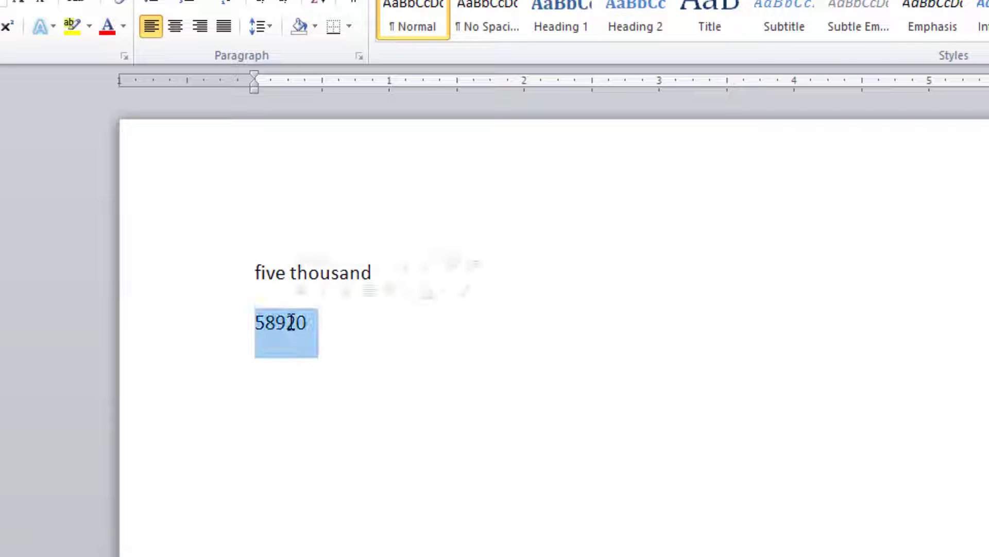
key("shift+Left")
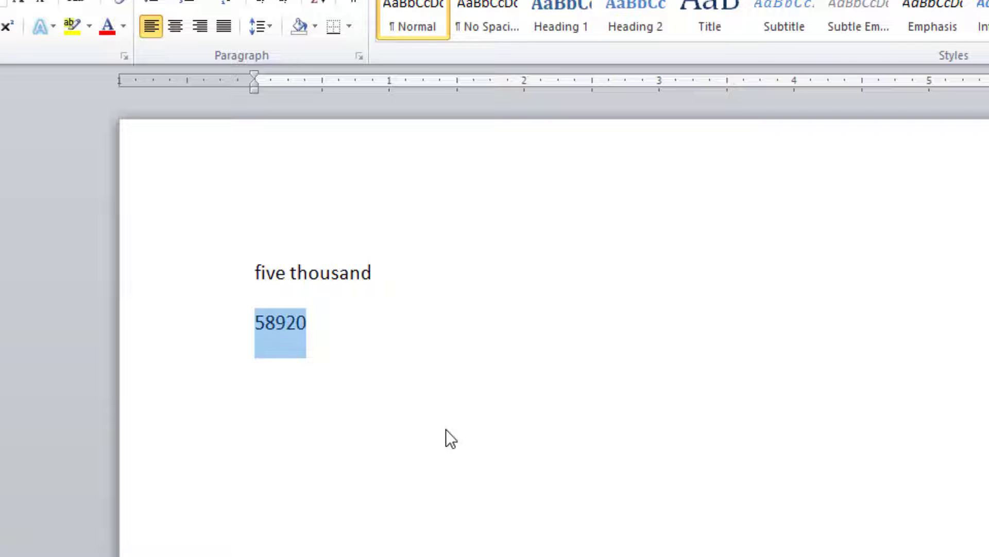
key("ctrl+F9")
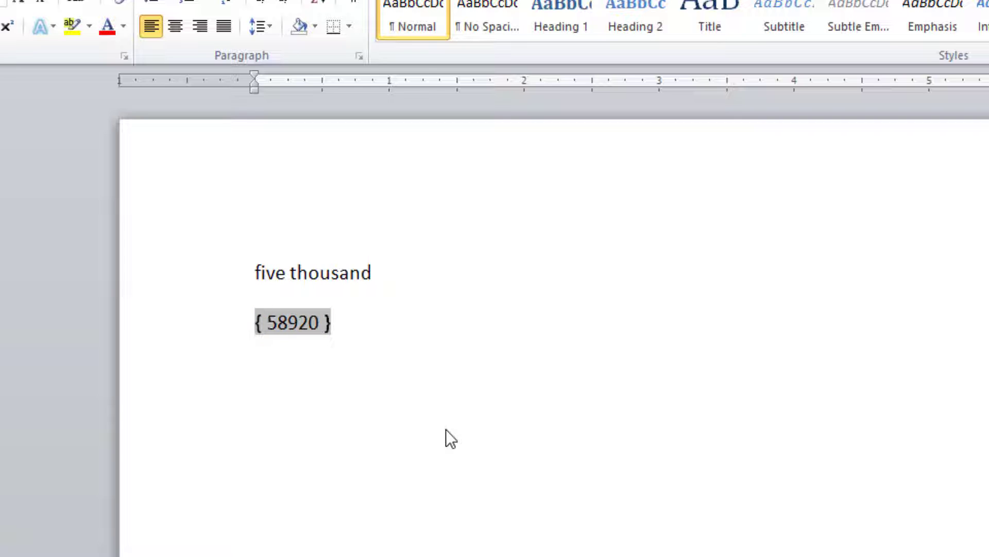
Complete the field code around 58920 so it reads =58920\*cardtext.
type("=")
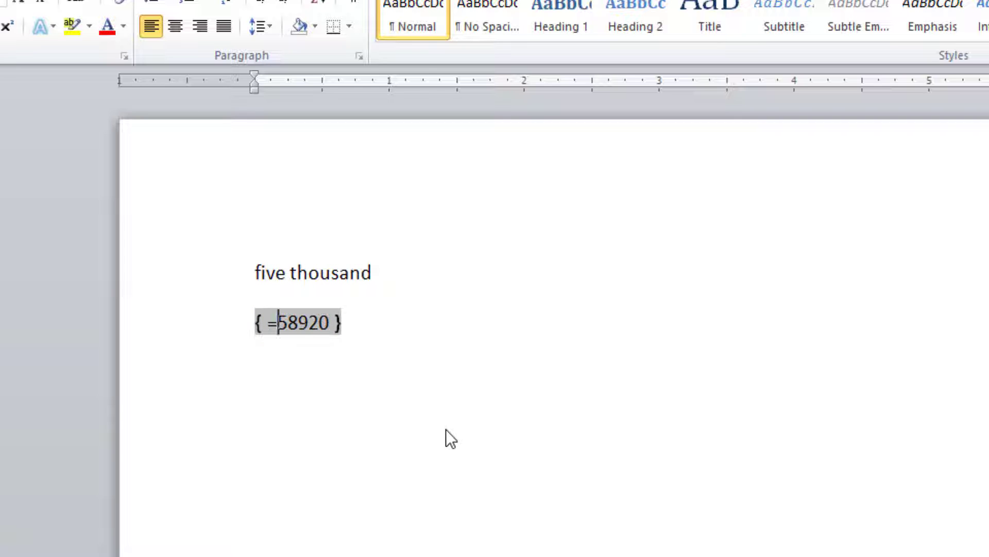
left_click(331, 325)
type("\\")
type("*")
type("card")
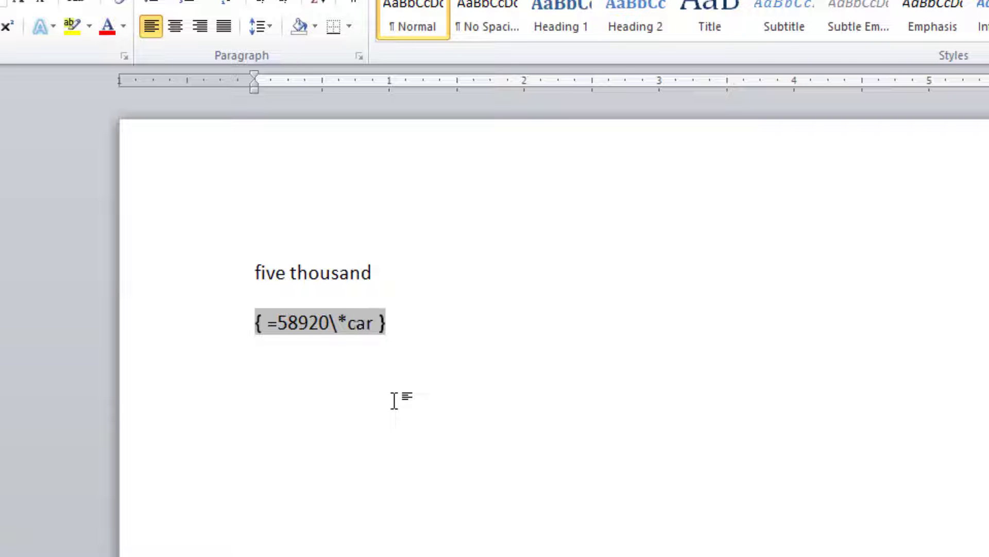
type("text")
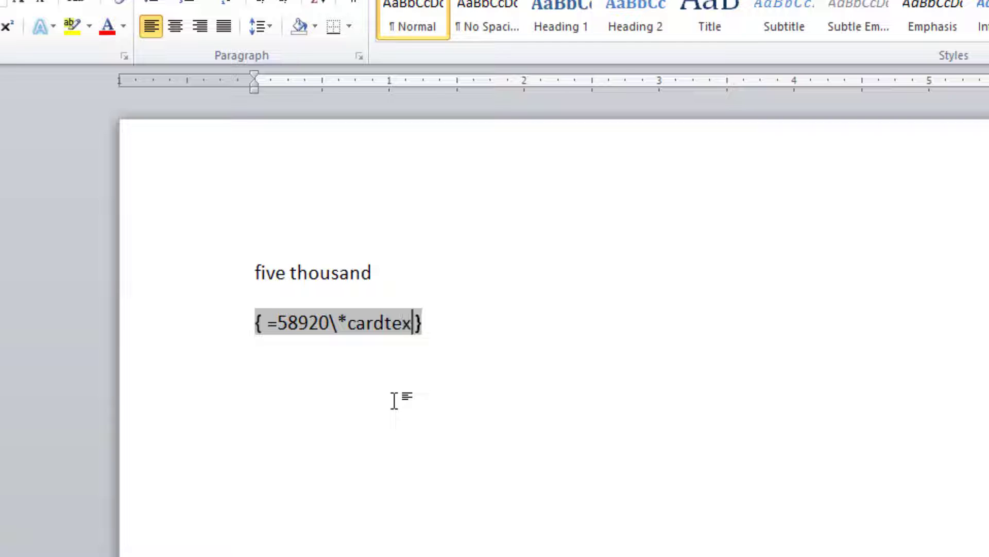
Update the =58920\*cardtext field to convert it to words, and place the cursor after it.
right_click(308, 321)
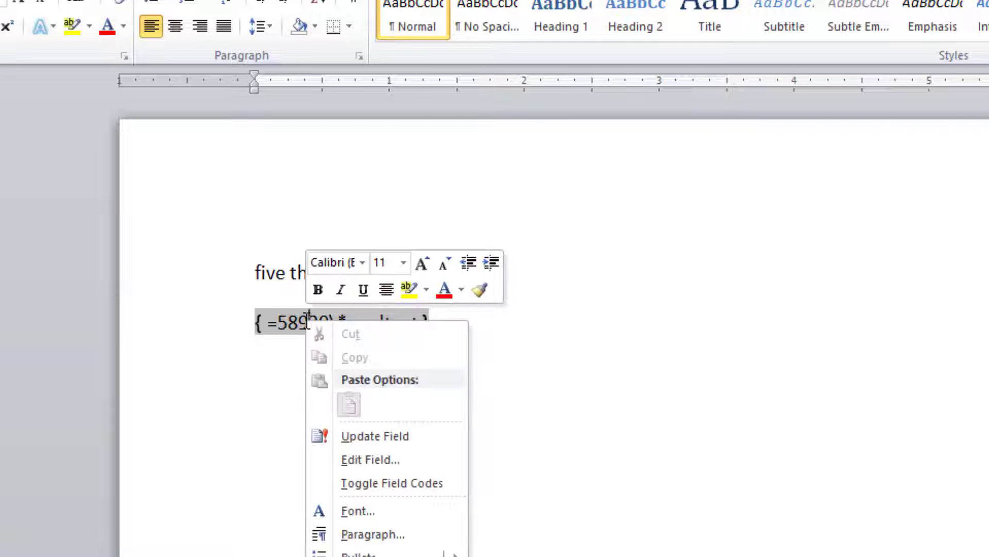
left_click(413, 436)
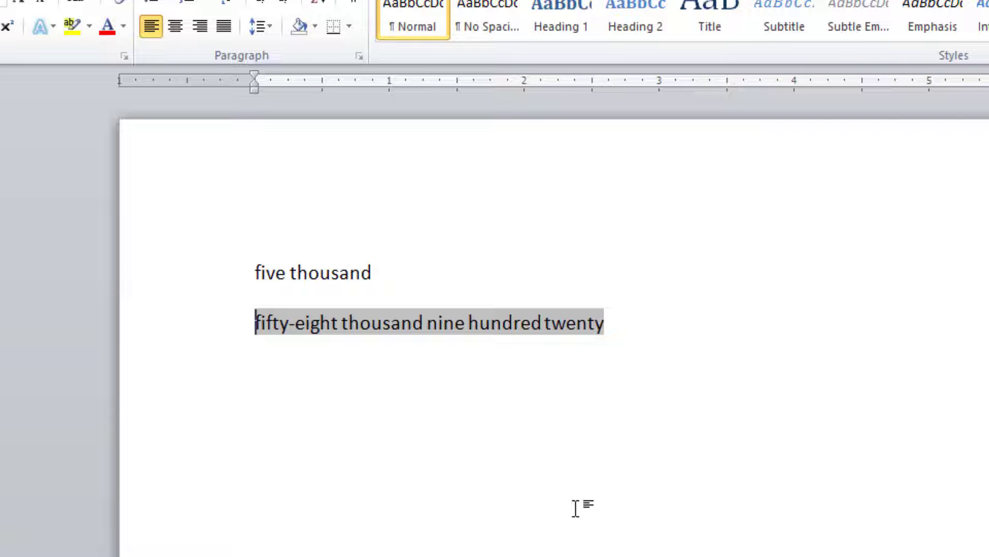
left_click(628, 326)
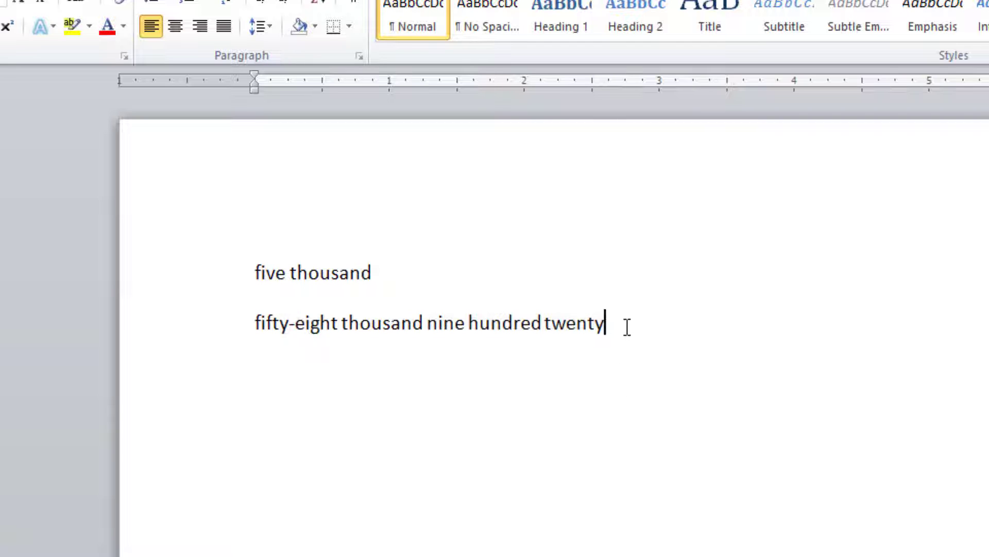
Start a third line with 55822 followed by a hyphen, and paste a copy of the number after the hyphen.
key("Return")
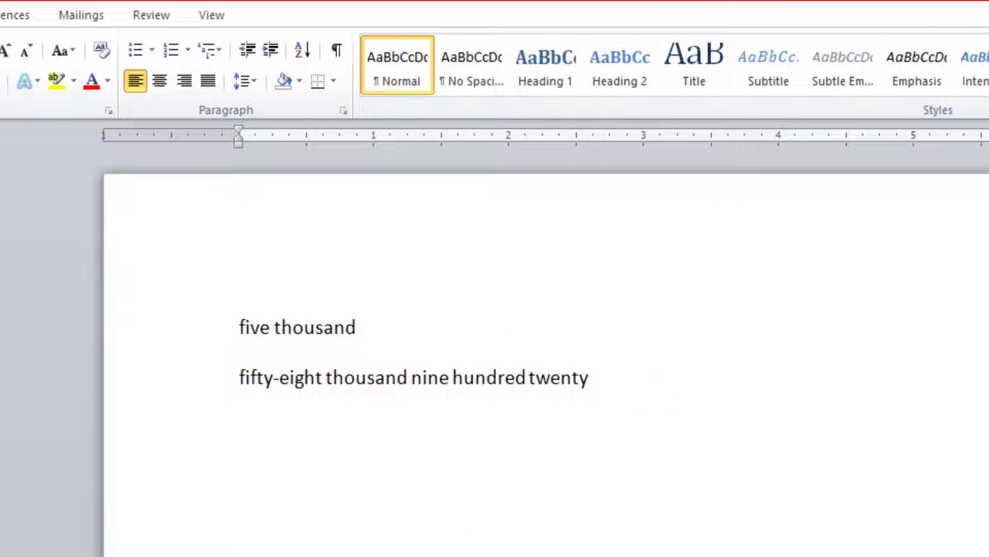
type("55822 -")
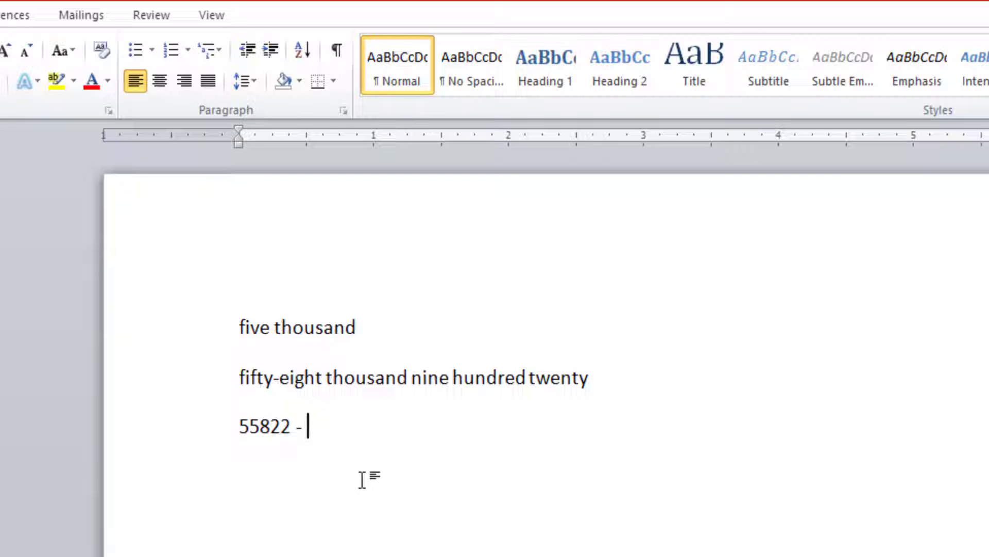
double_click(250, 430)
key("ctrl+c")
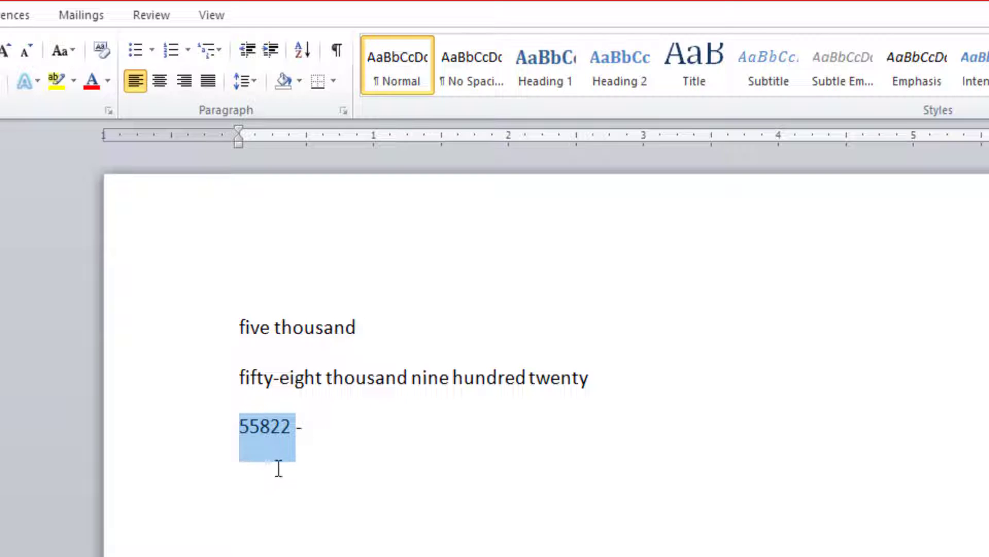
left_click(346, 426)
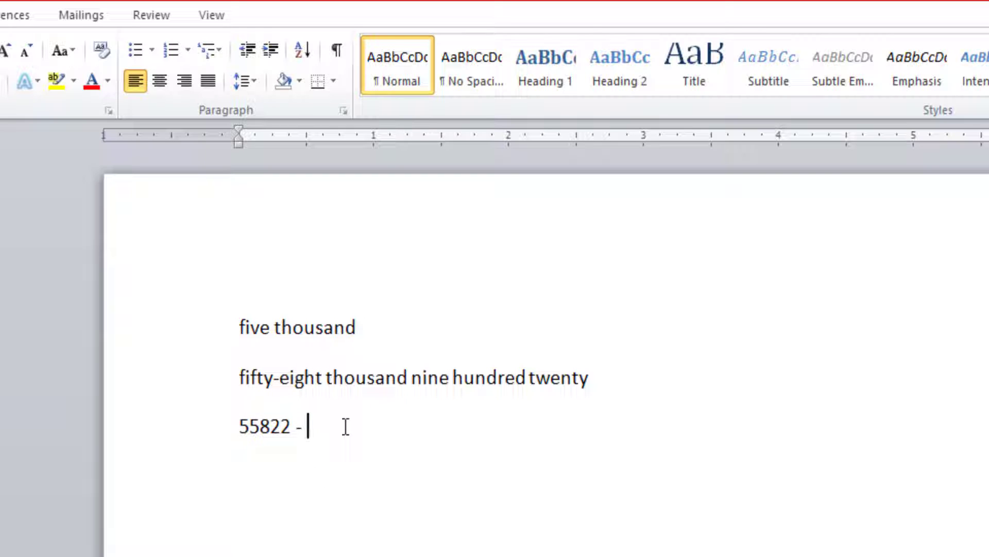
key("ctrl+v")
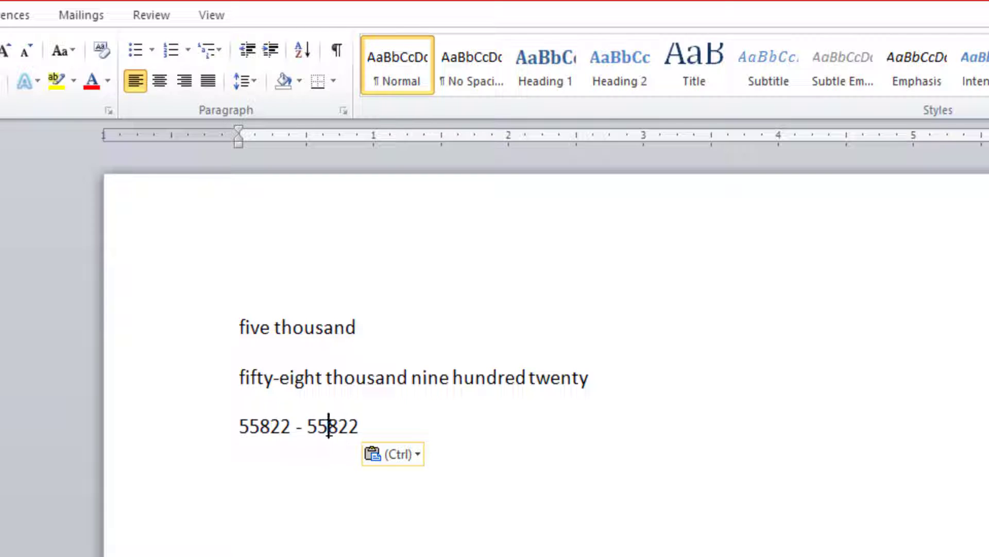
Turn the second 55822 on the third line into a field with the code =55822\*cardtext.
double_click(326, 424)
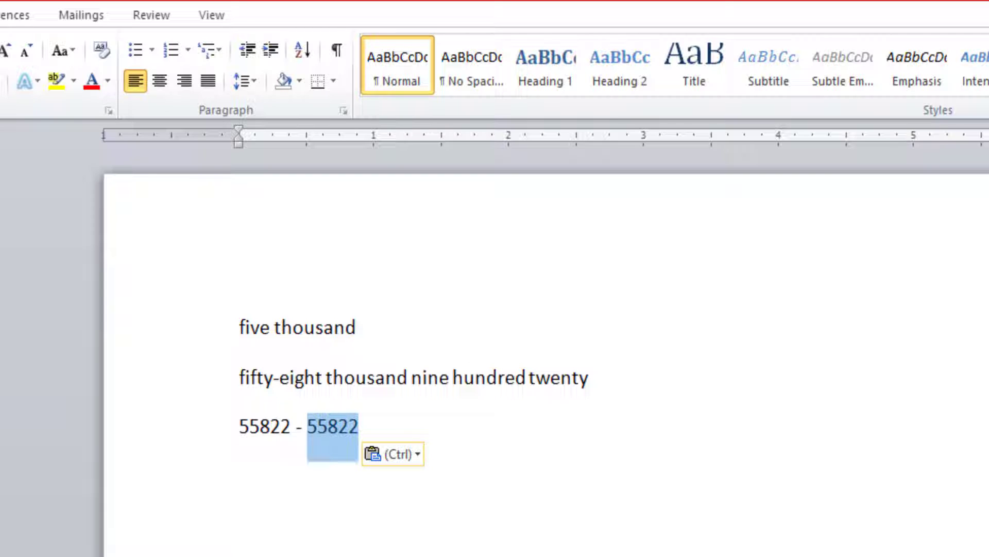
key("ctrl+F9")
type("=")
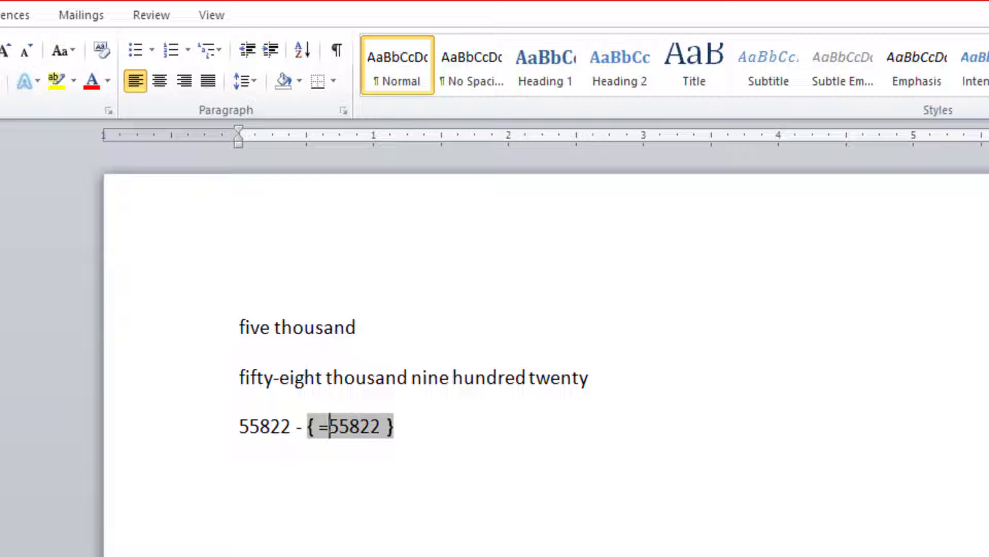
key("Right")
key("Right")
key("Right")
key("Right")
key("Right")
key("Right")
type("\\")
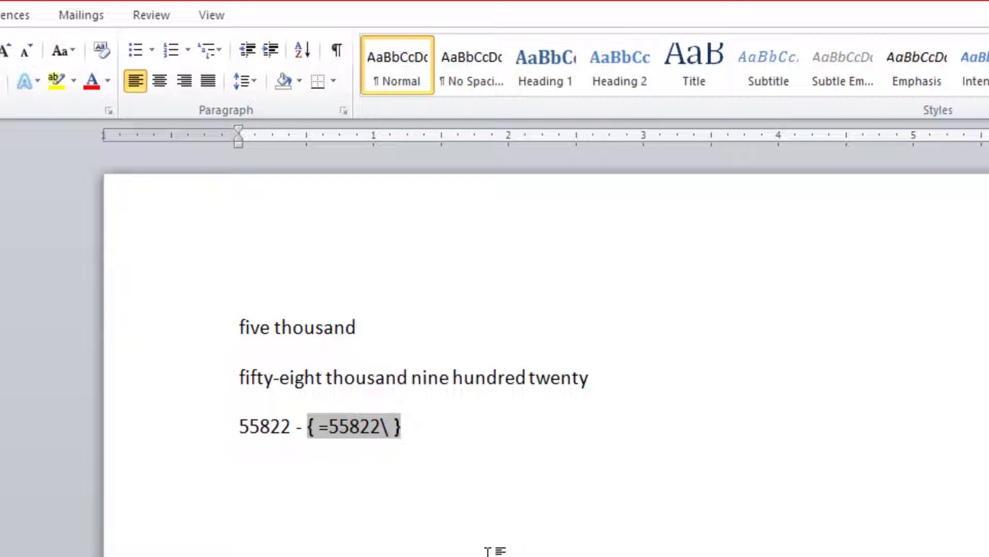
type("*cardt")
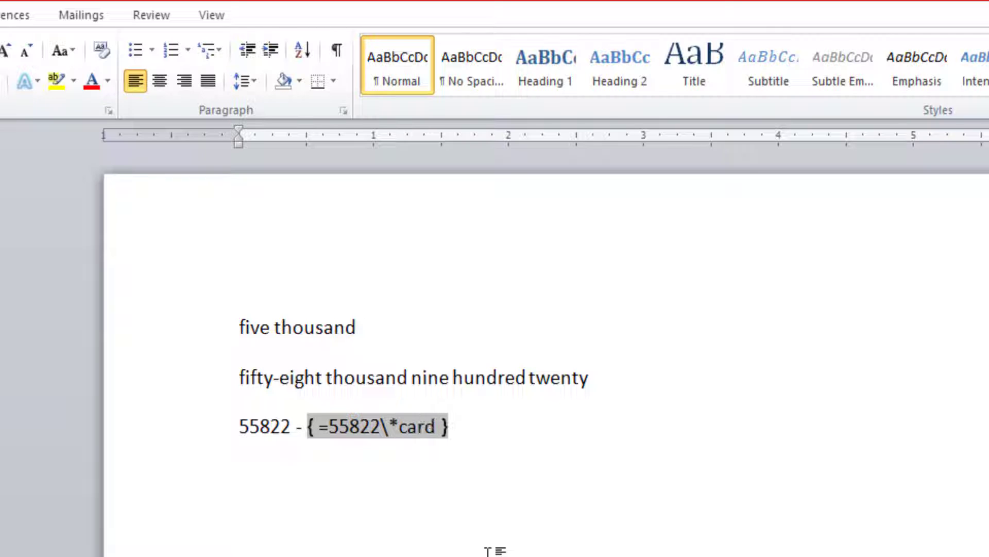
type("ext")
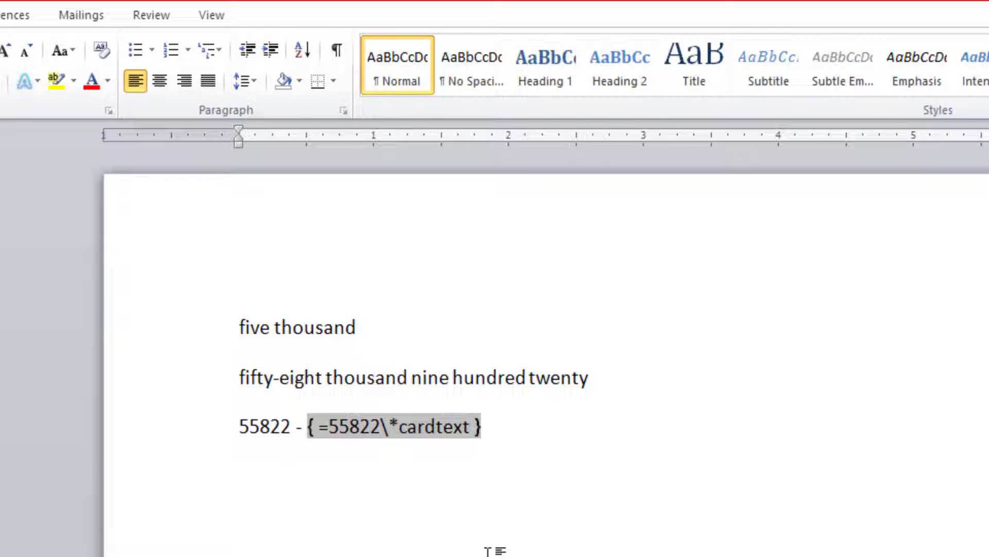
Update the =55822\*cardtext field after the hyphen to spell the number in words, and deselect it.
right_click(435, 425)
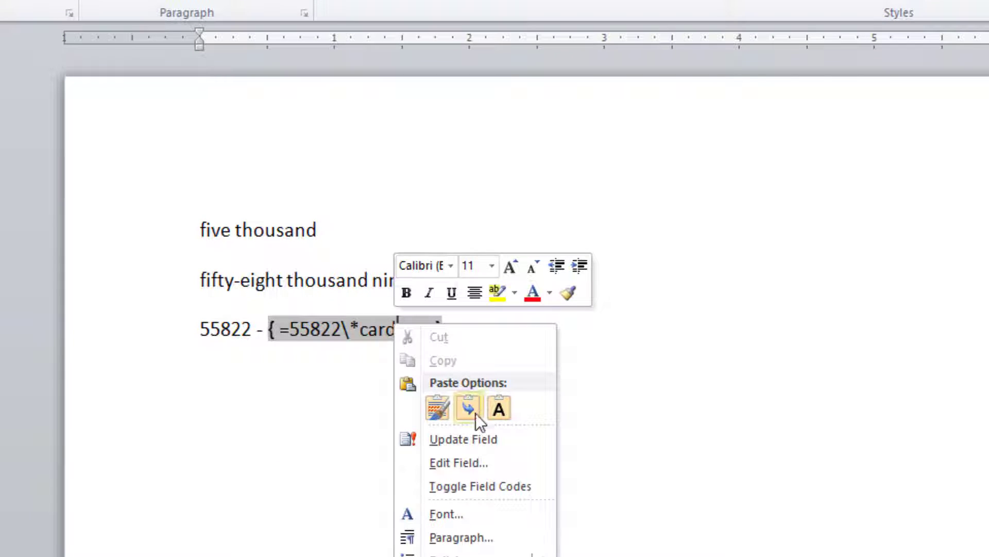
left_click(469, 439)
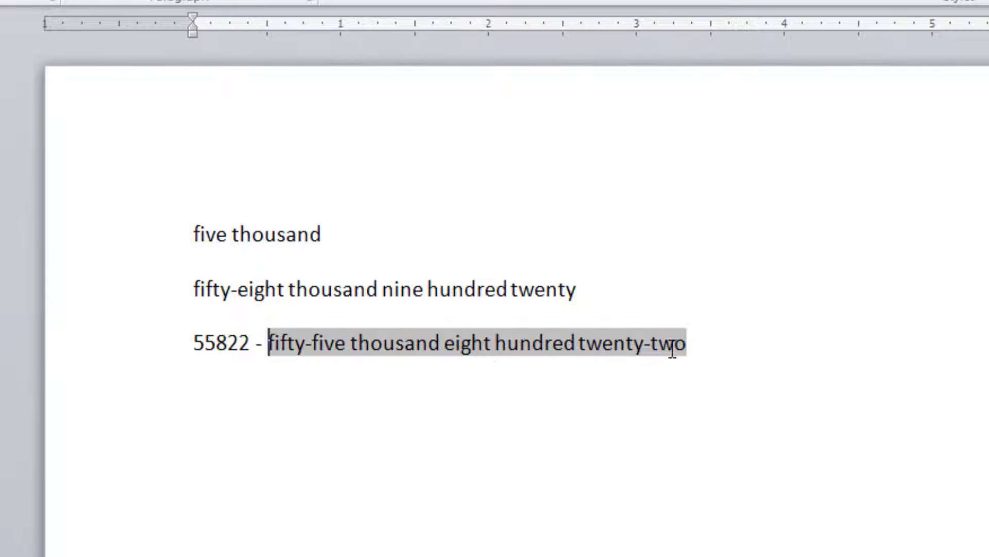
left_click(714, 355)
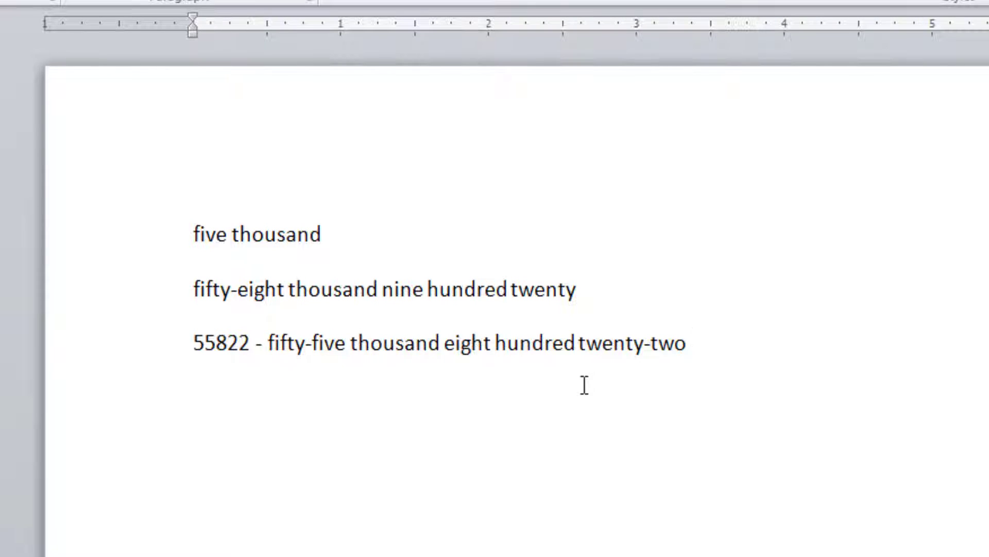